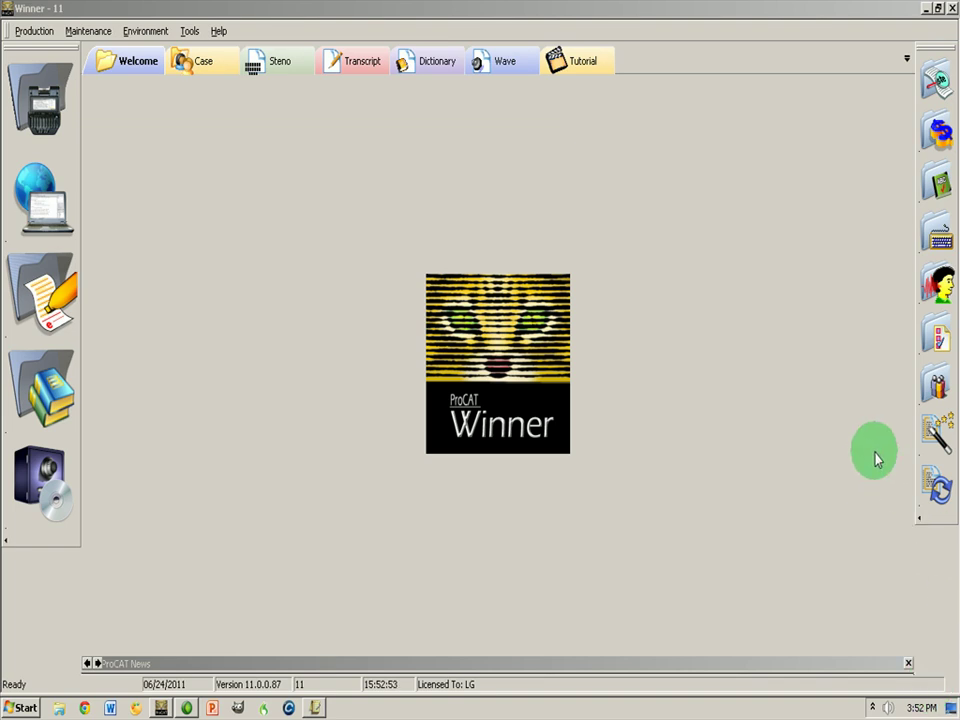
# Open the Alternate Kbd 1 macro list and review its Find, Right Arrow, Enter-then-Caps, Global (F8) and Down Arrow entries
pyautogui.click(936, 232)
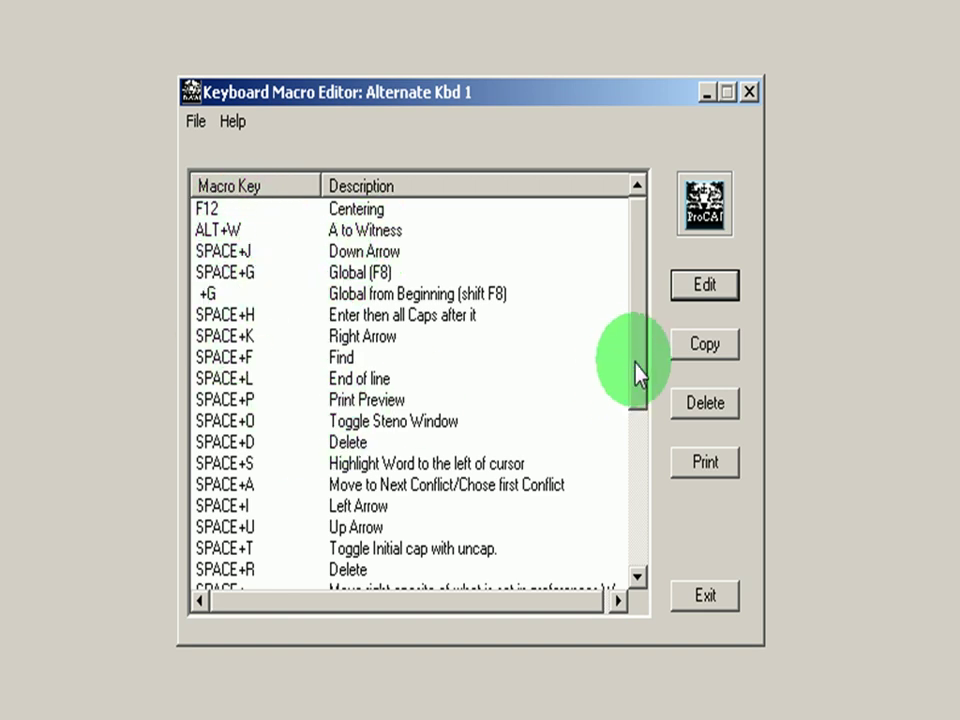
pyautogui.moveTo(636, 375); pyautogui.dragTo(643, 306)
pyautogui.click(221, 357)
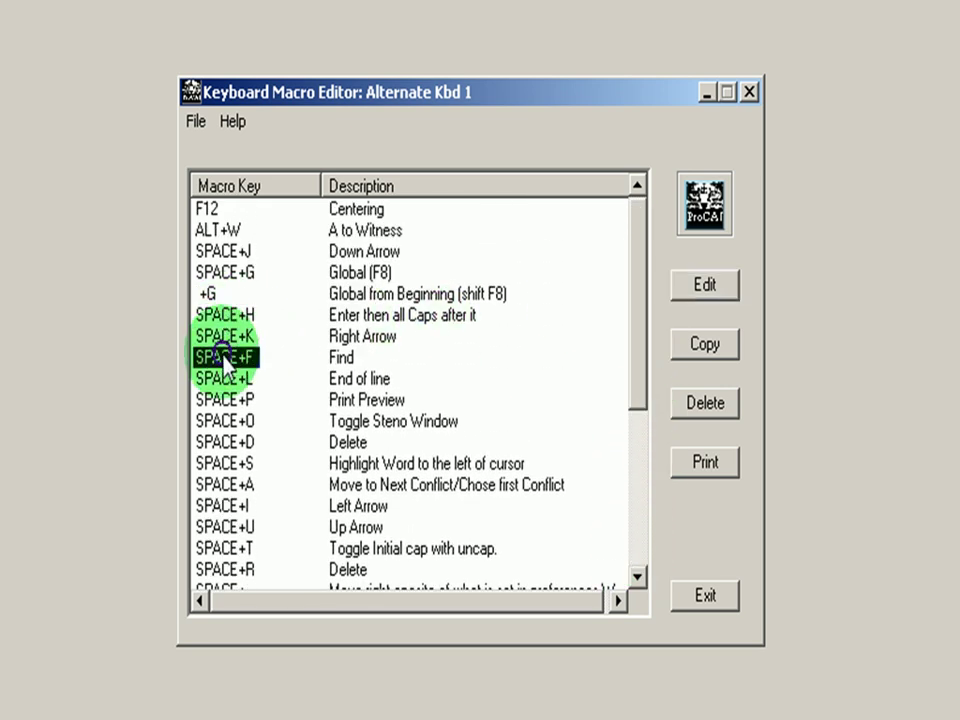
pyautogui.click(224, 338)
pyautogui.click(224, 315)
pyautogui.click(224, 272)
pyautogui.click(224, 251)
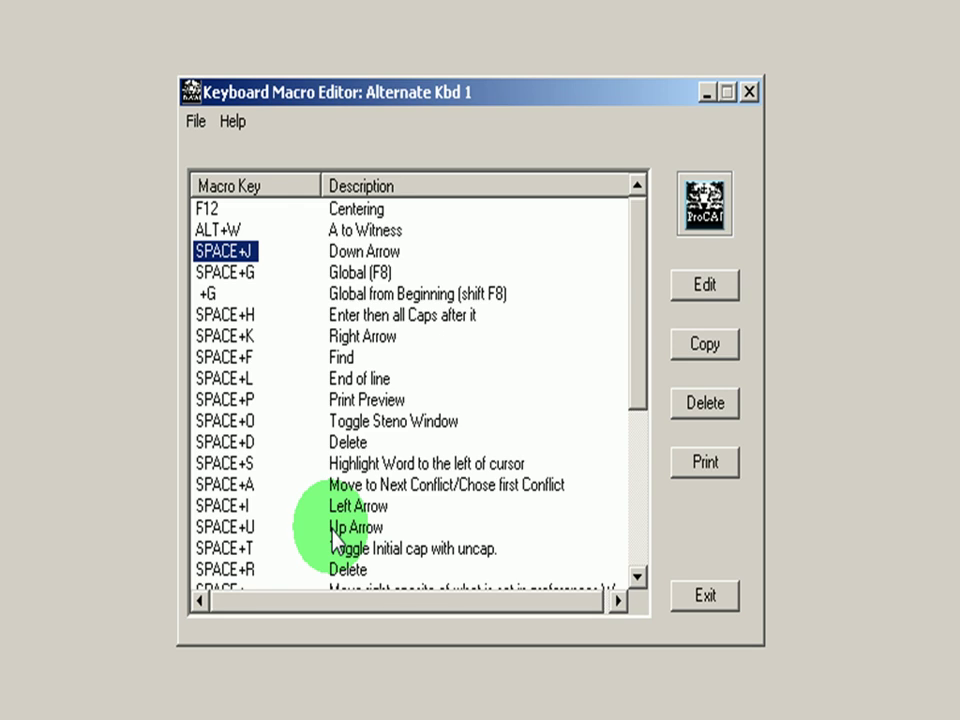
# Close the macro list and open DEMO.TRP maximized in the editor, at the top of the transcript
pyautogui.click(680, 597)
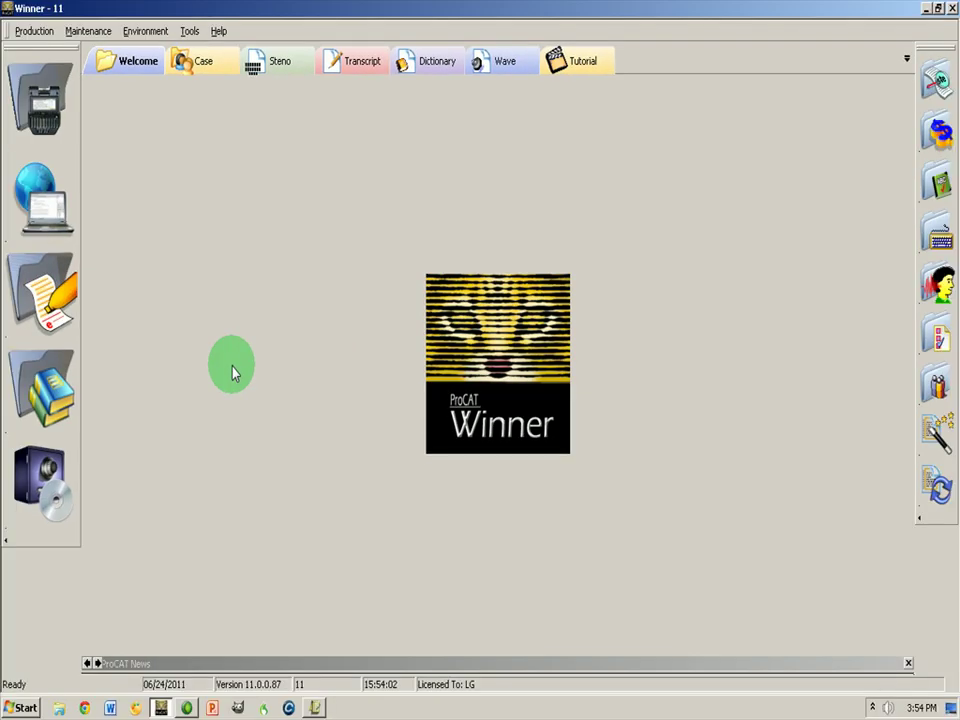
pyautogui.click(42, 288)
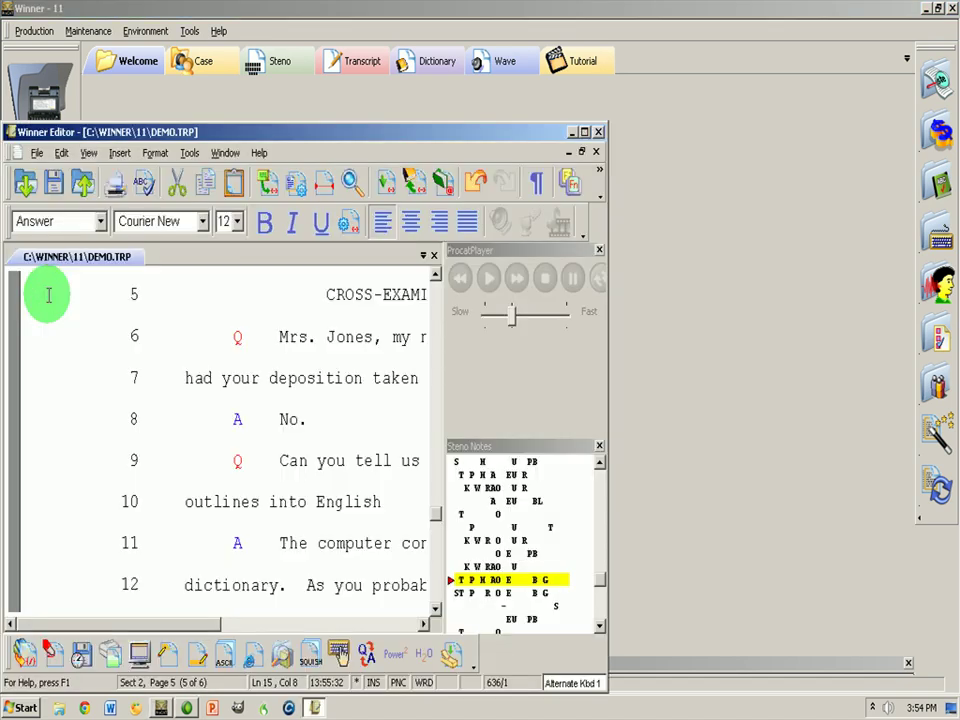
pyautogui.doubleClick(279, 133)
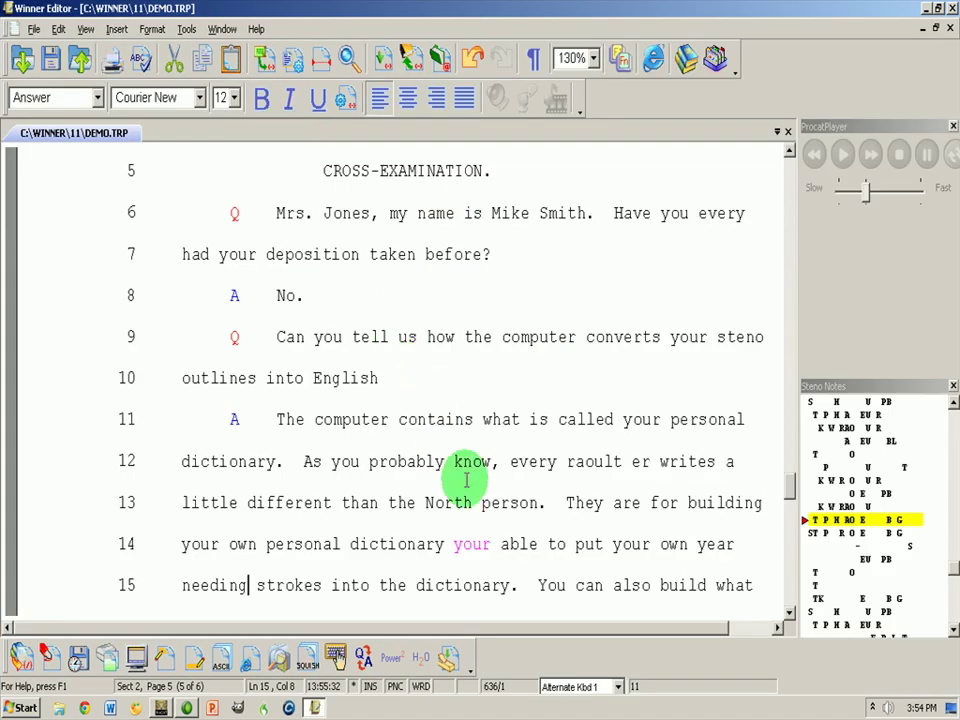
pyautogui.hotkey('ctrl', 'Home')
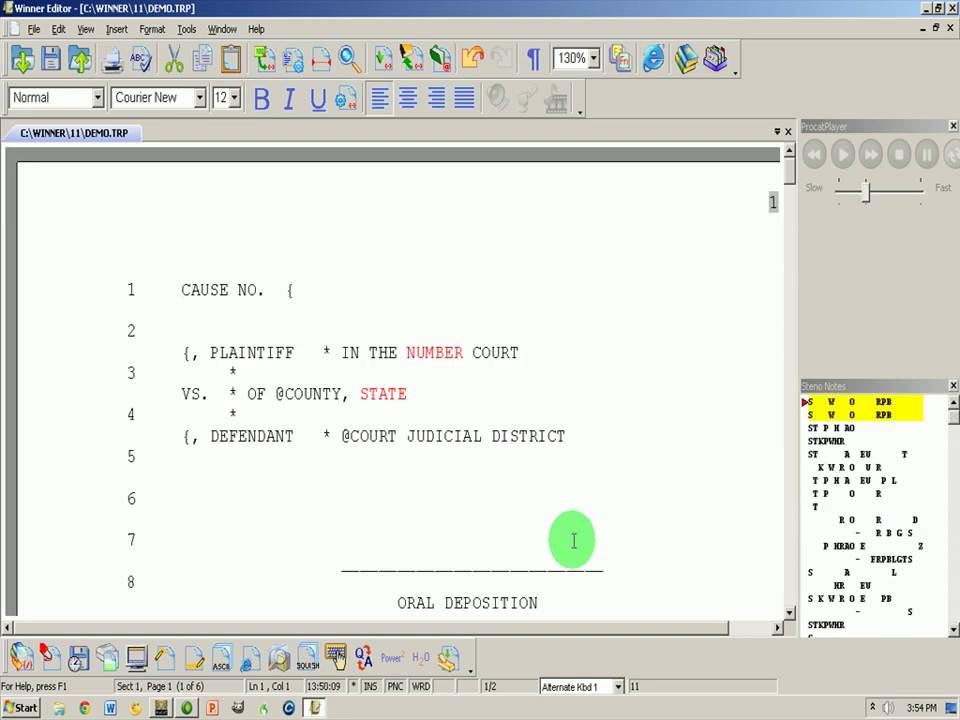
# Switch the status-bar keyboard to ProCAT Keyboard and then back to Alternate Kbd 1
pyautogui.click(619, 687)
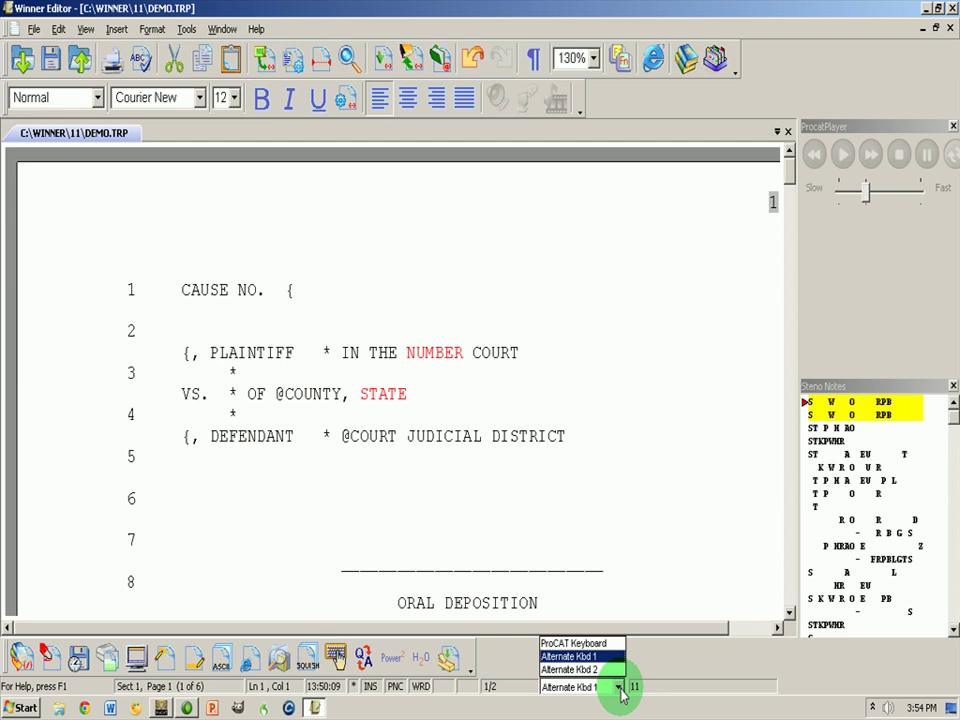
pyautogui.click(590, 643)
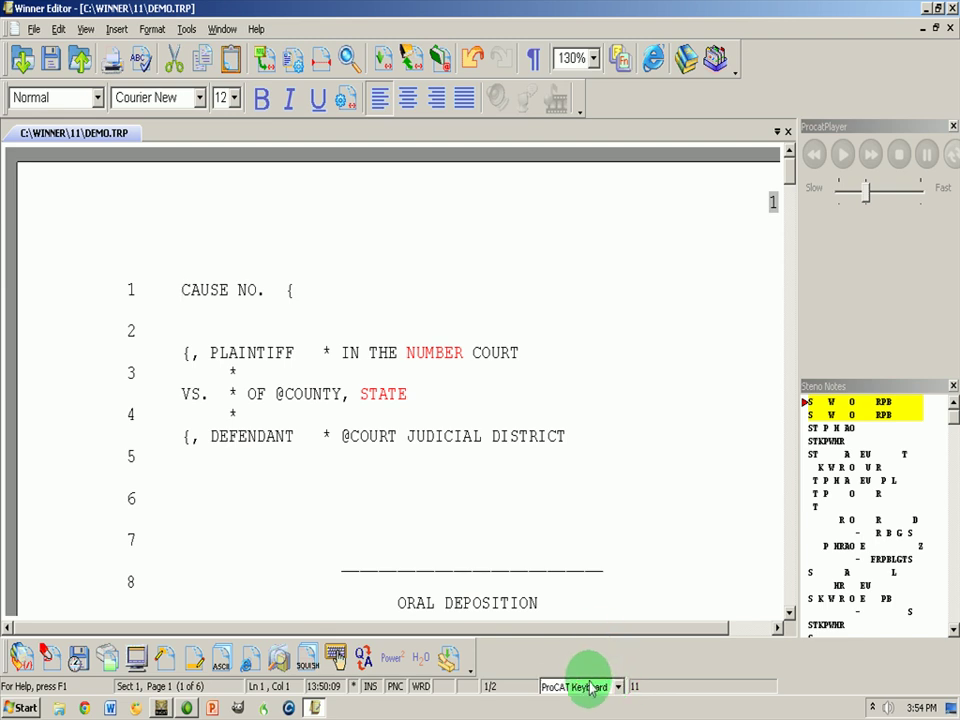
pyautogui.click(617, 687)
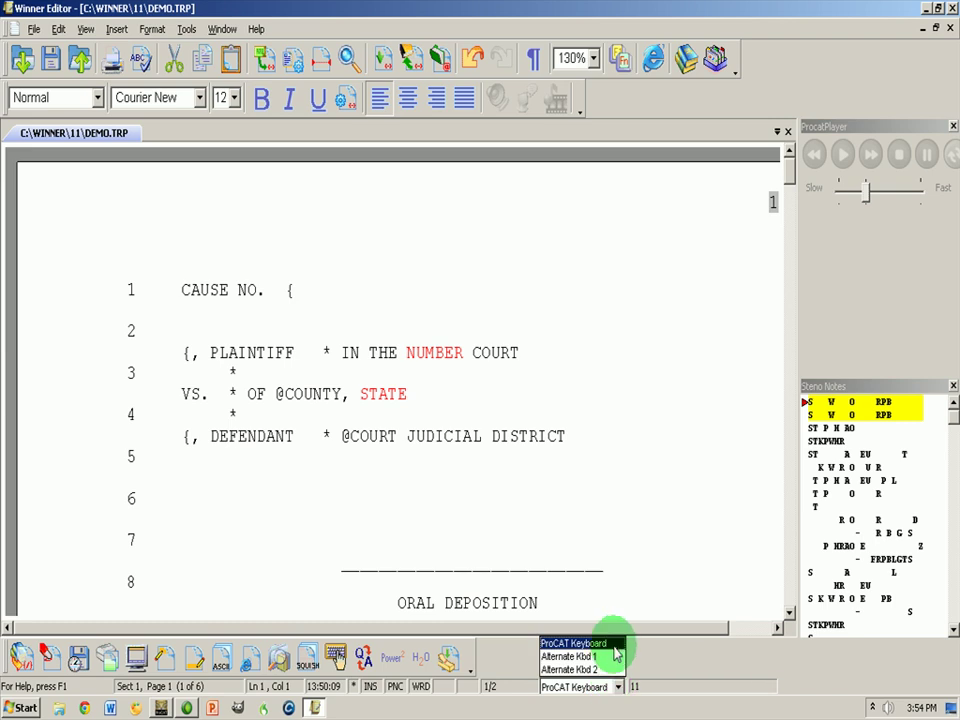
pyautogui.click(612, 656)
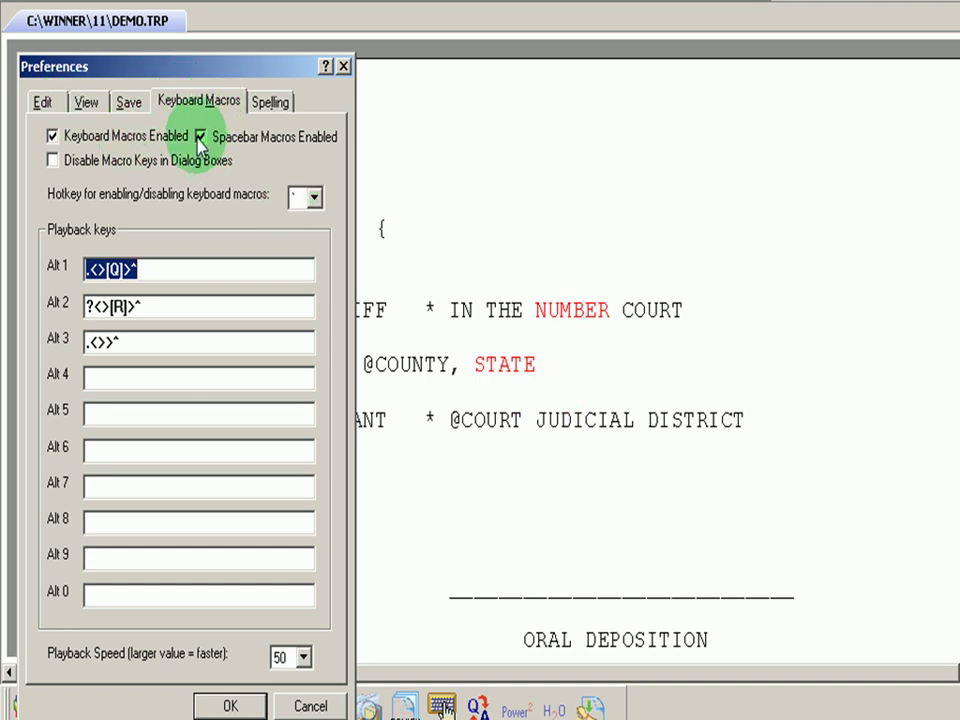
pyautogui.click(217, 146)
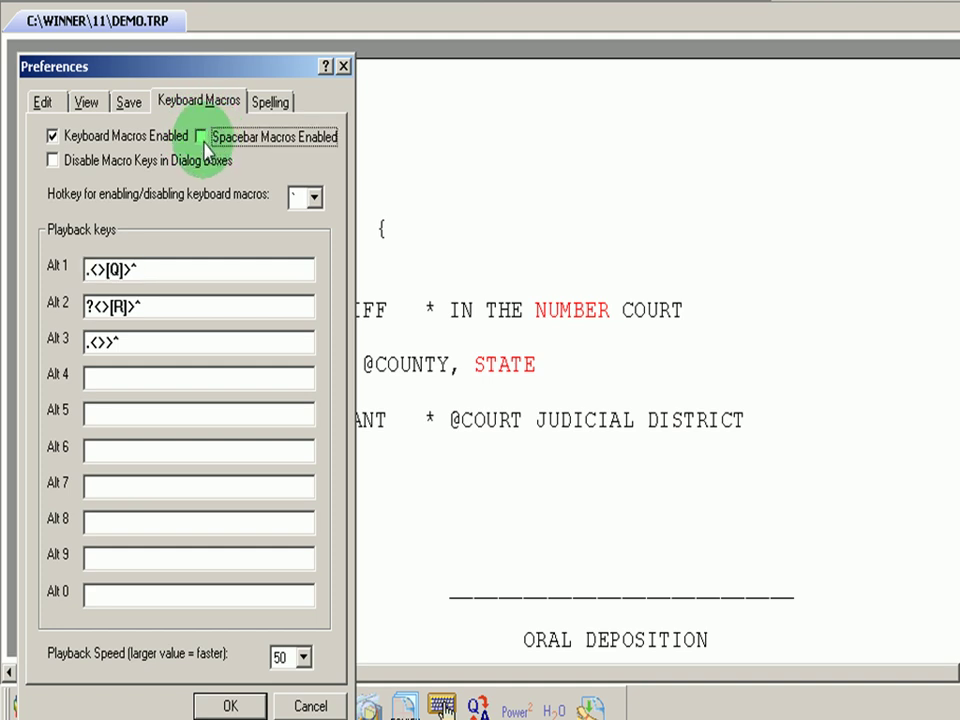
pyautogui.click(217, 147)
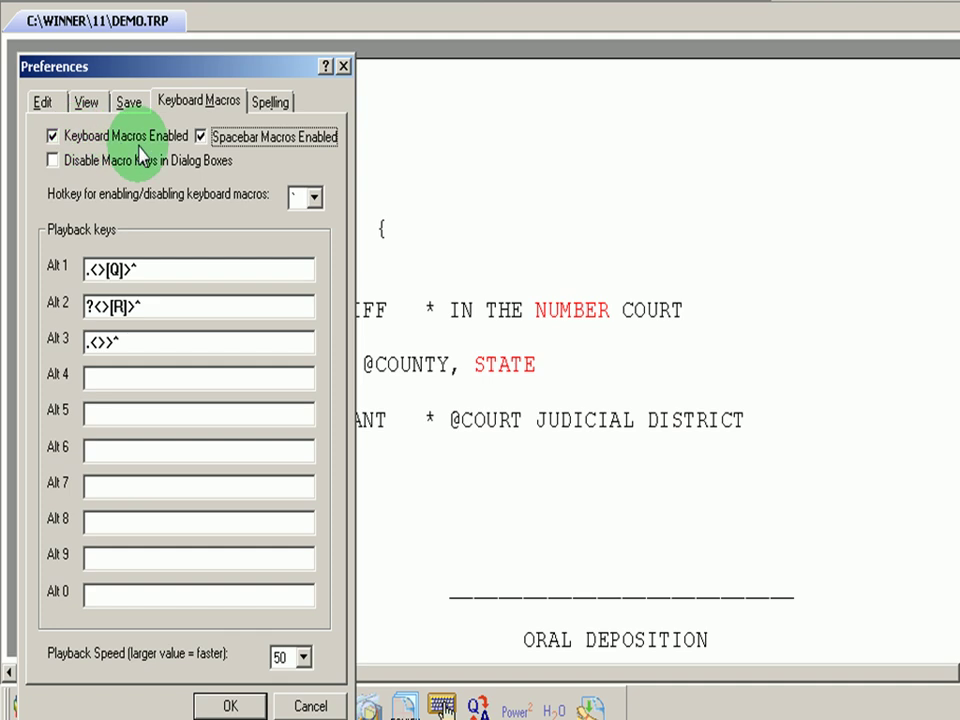
pyautogui.click(330, 68)
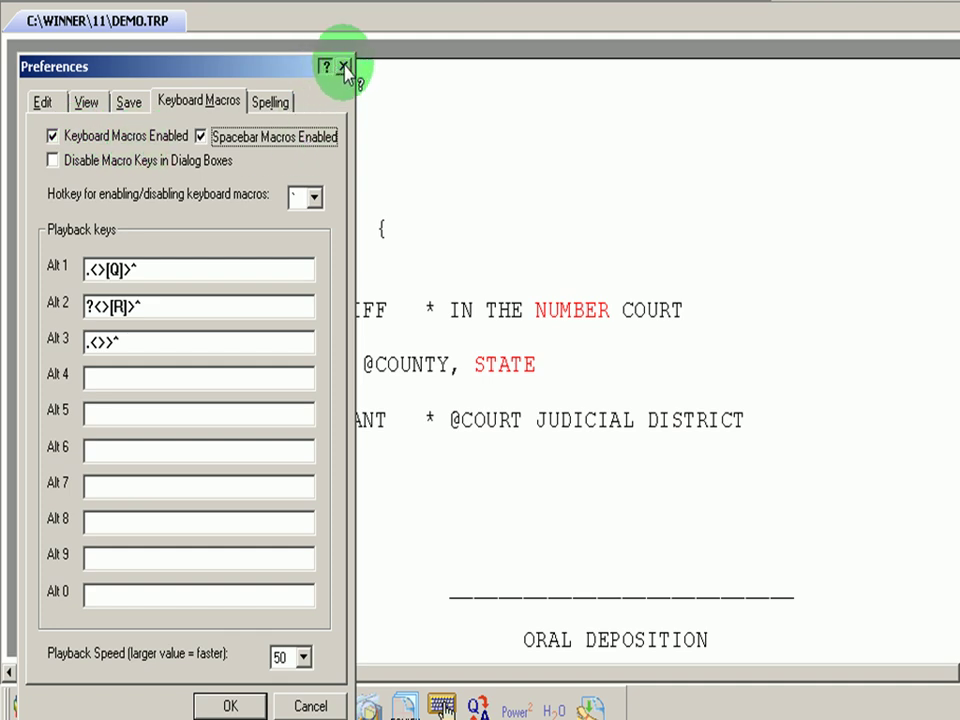
pyautogui.click(343, 68)
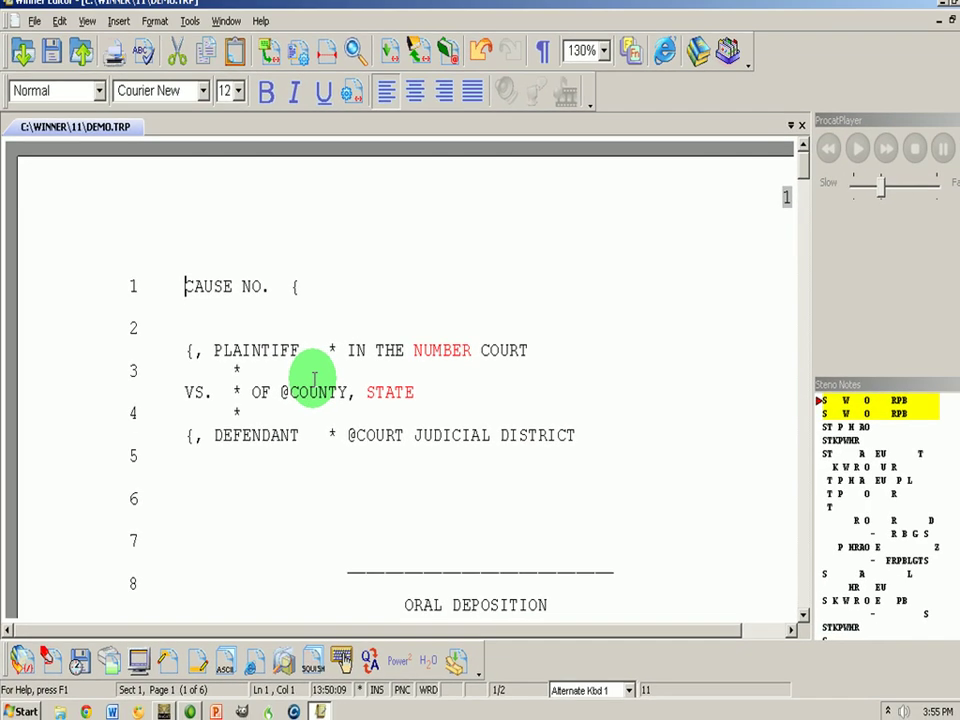
pyautogui.click(405, 347)
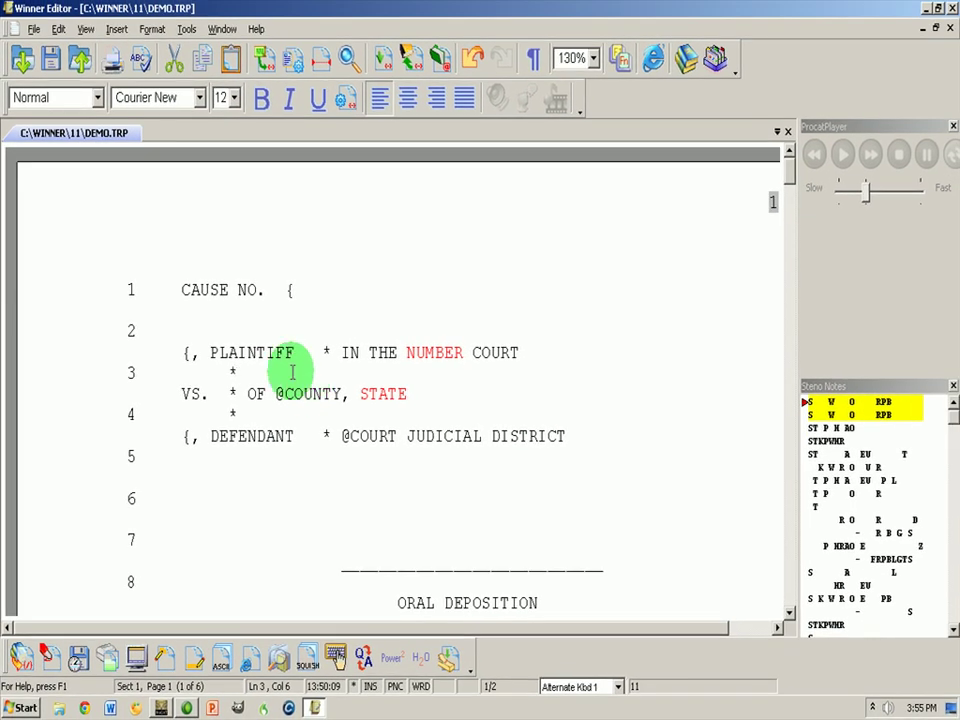
pyautogui.press('Up')
pyautogui.press('Down')
pyautogui.press('Down')
pyautogui.press('Down')
pyautogui.press('Down')
pyautogui.press('Up')
pyautogui.press('Down')
pyautogui.press('F9')
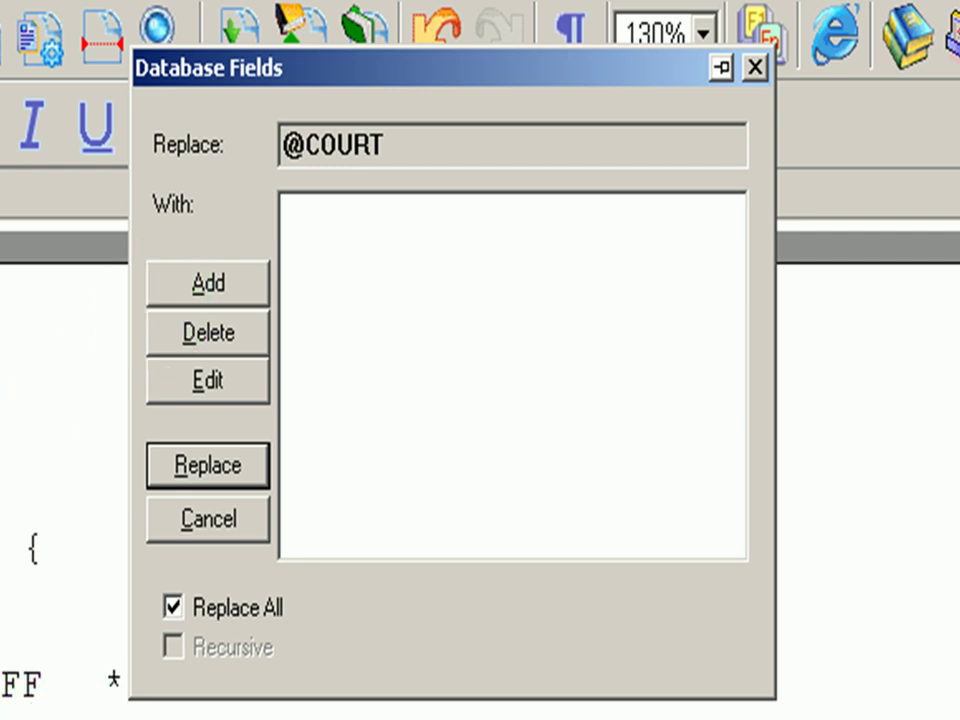
pyautogui.hotkey('alt', 'a')
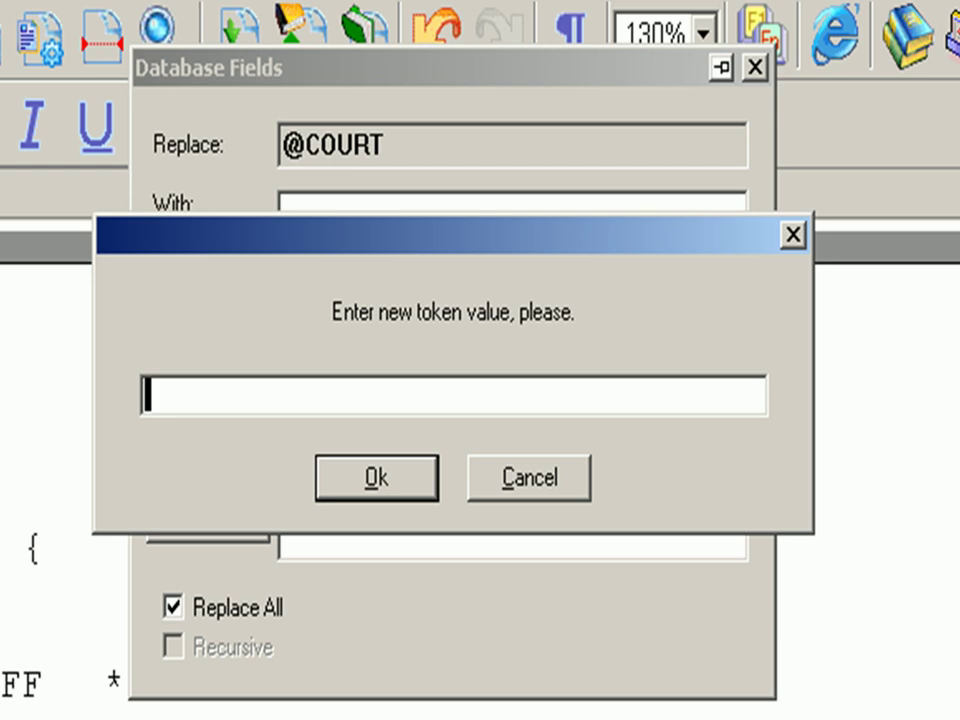
pyautogui.write("LISA'S COUR")
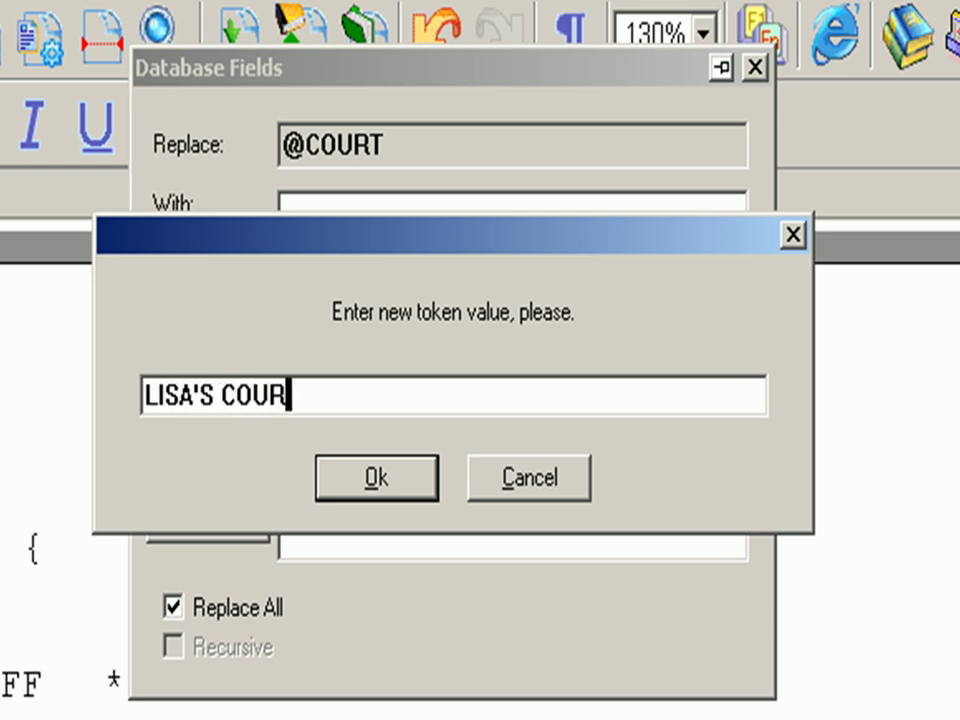
pyautogui.write('T')
pyautogui.press('Return')
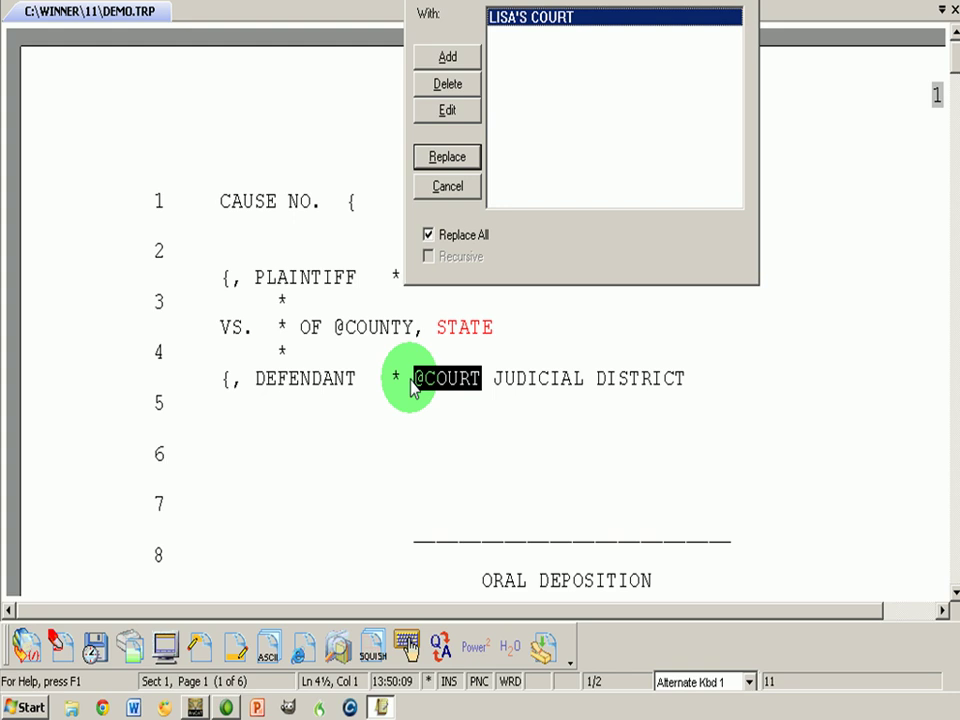
pyautogui.press('Return')
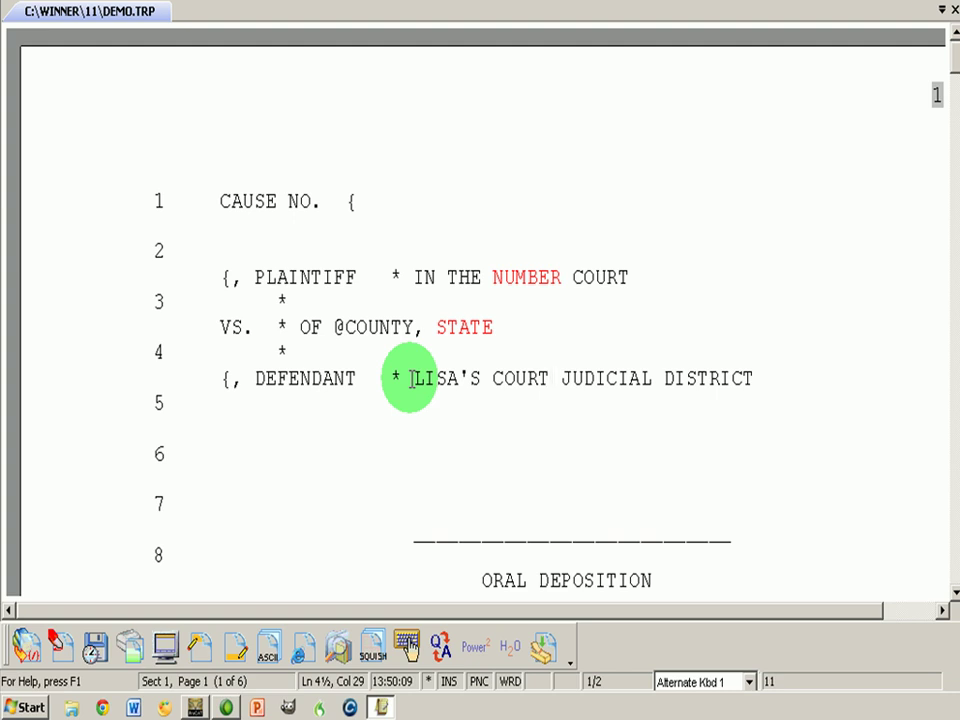
# Move up and down around line 4, then to the word DEFENDANT and the end of the line
pyautogui.press('Up')
pyautogui.press('Up')
pyautogui.press('Down')
pyautogui.press('Down')
pyautogui.hotkey('ctrl', 'Right')
pyautogui.press('End')
# Search the transcript for 'the' and find its next occurrence on line 21
pyautogui.hotkey('ctrl', 'f')
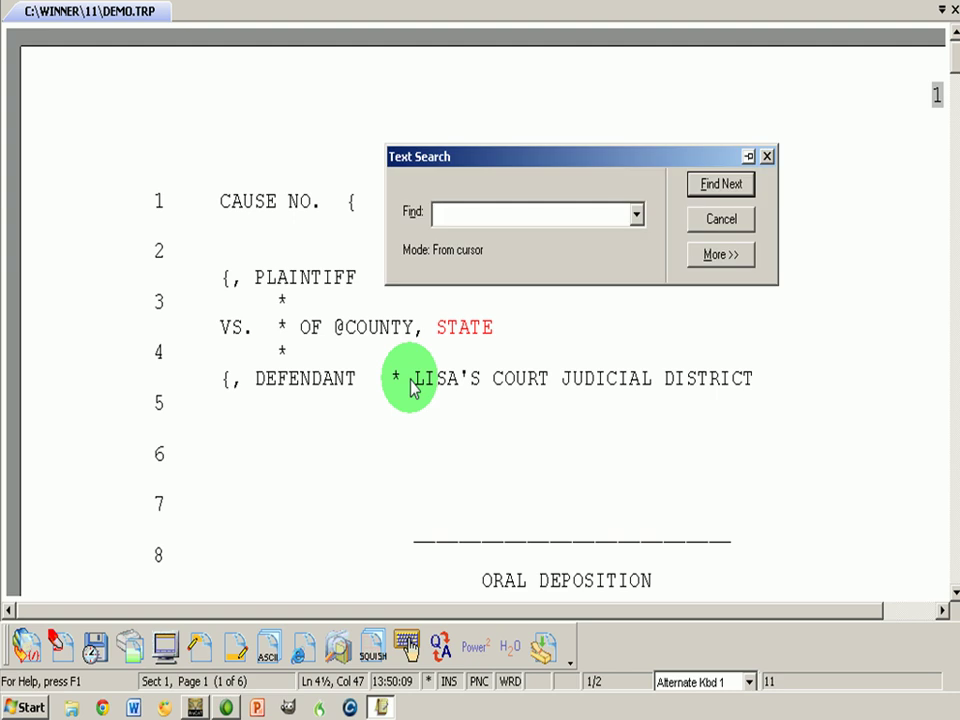
pyautogui.write('THE')
pyautogui.press('BackSpace')
pyautogui.press('BackSpace')
pyautogui.press('BackSpace')
pyautogui.write('the')
pyautogui.press('Return')
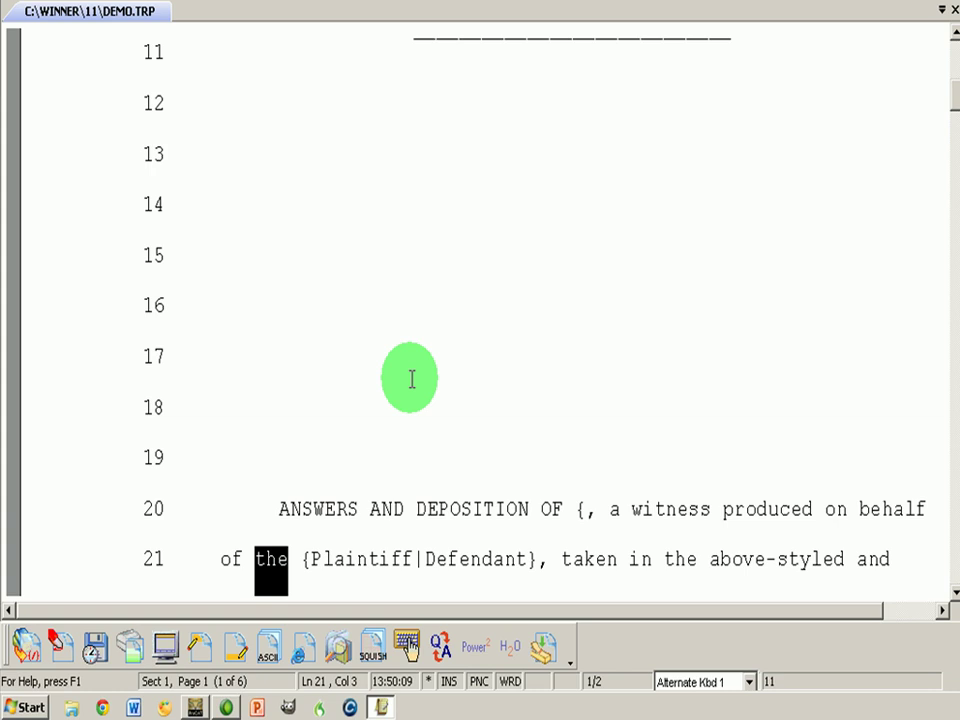
# Resolve the line 21 conflict to Plaintiff, insert 'd', and delete 'Plaintiff' and its comma
pyautogui.press('Tab')
pyautogui.press('Return')
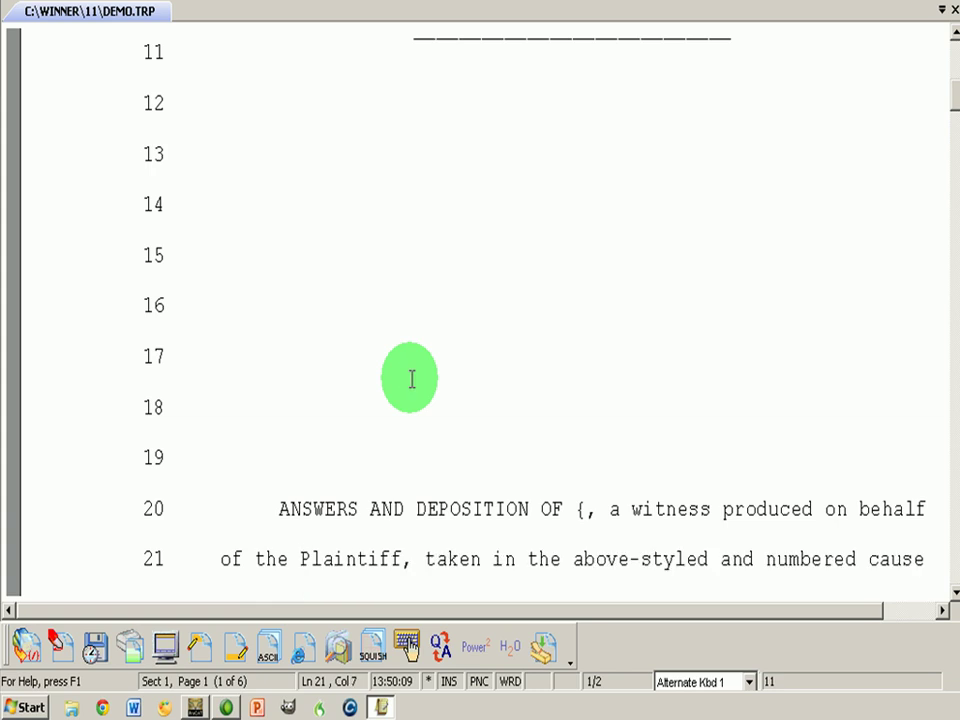
pyautogui.press('Left')
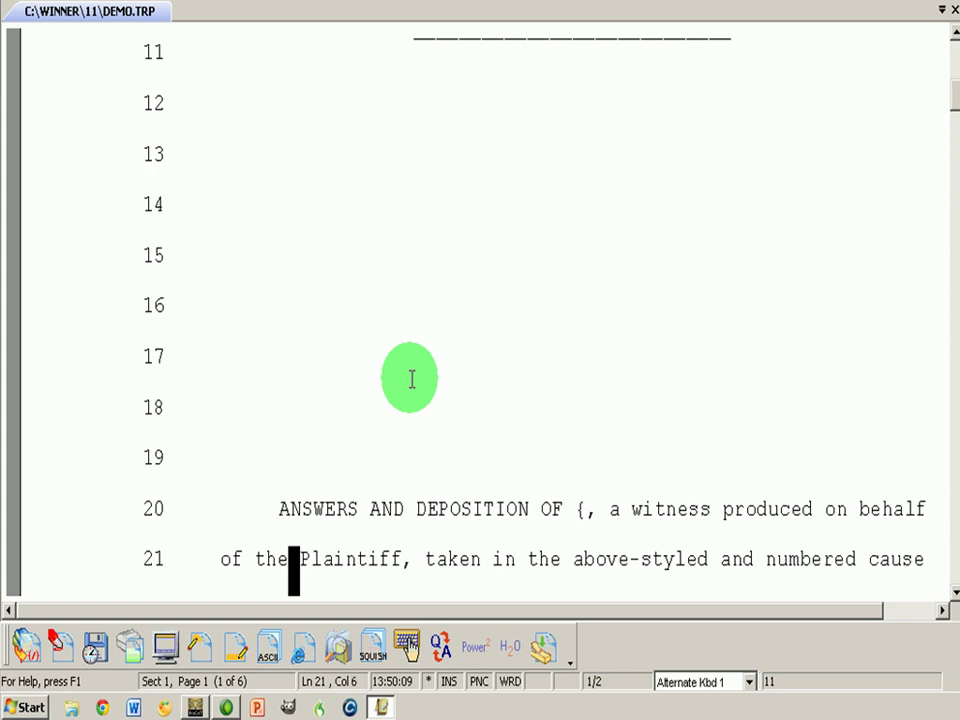
pyautogui.write('d')
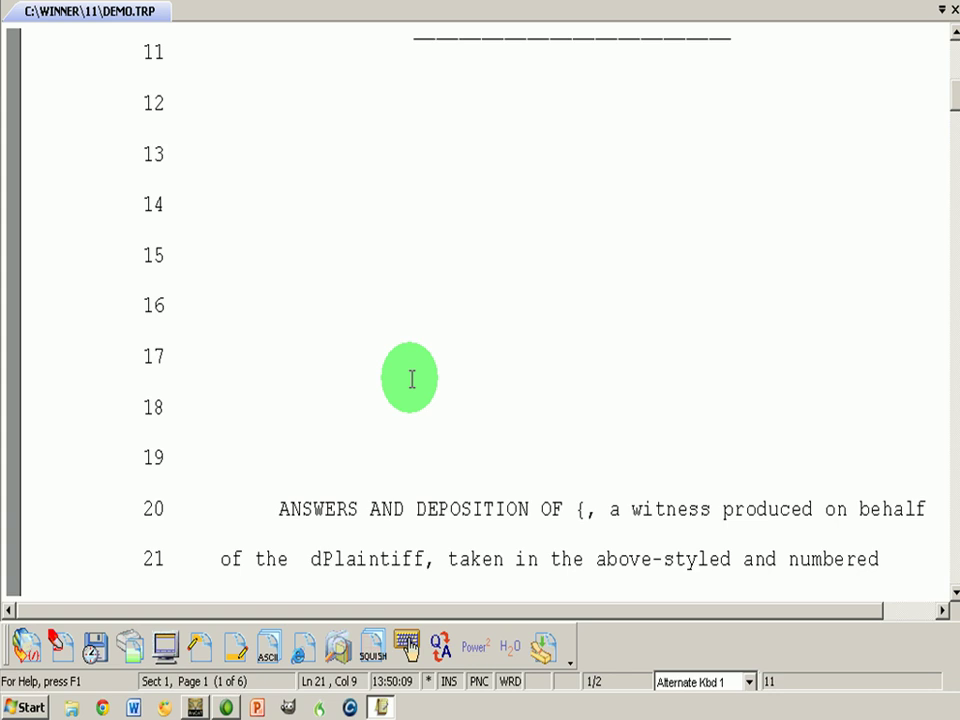
pyautogui.hotkey('ctrl', 'Delete')
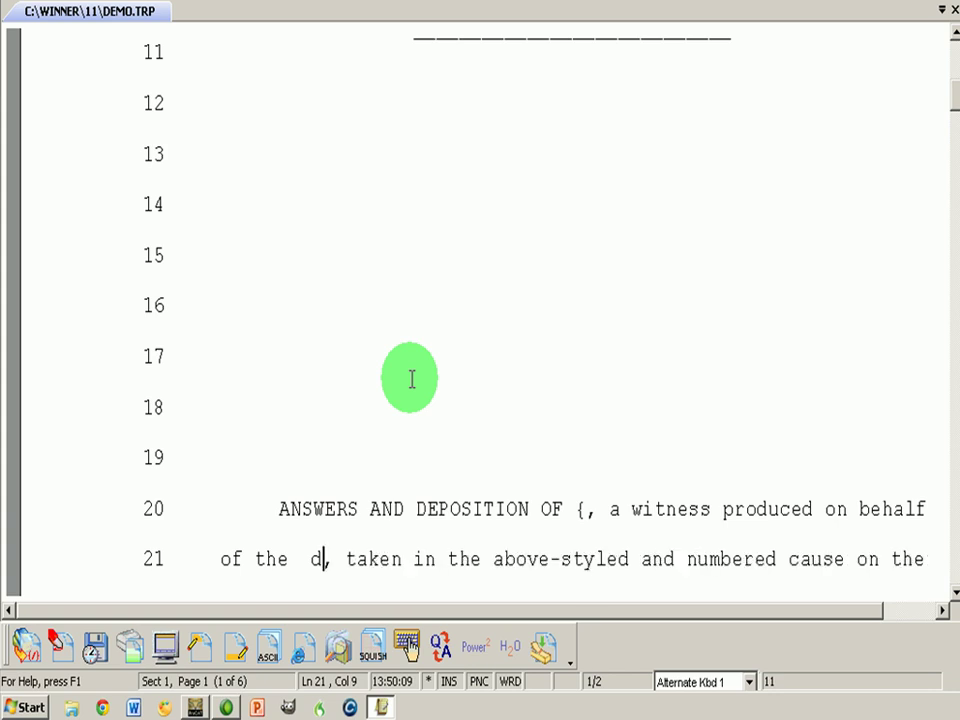
pyautogui.press('Delete')
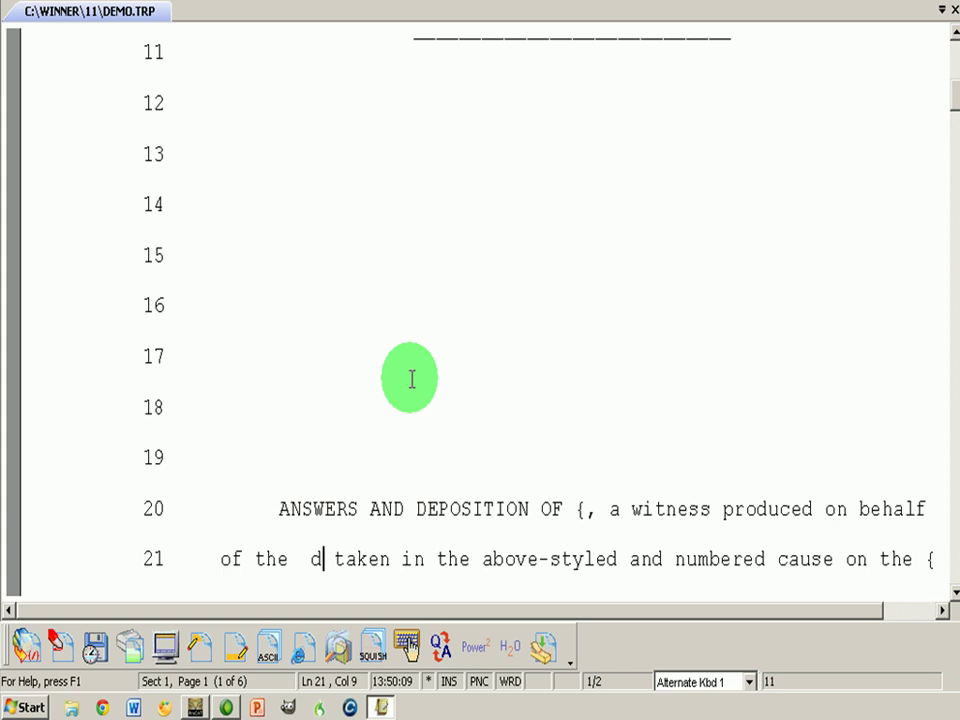
pyautogui.press('End')
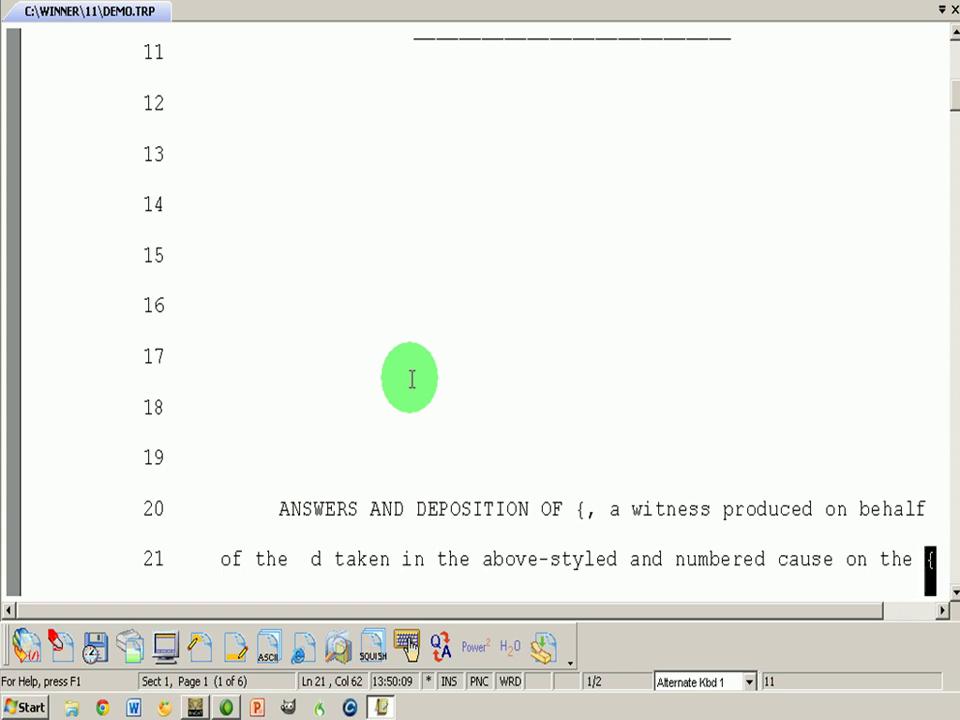
pyautogui.hotkey('ctrl', 'h')
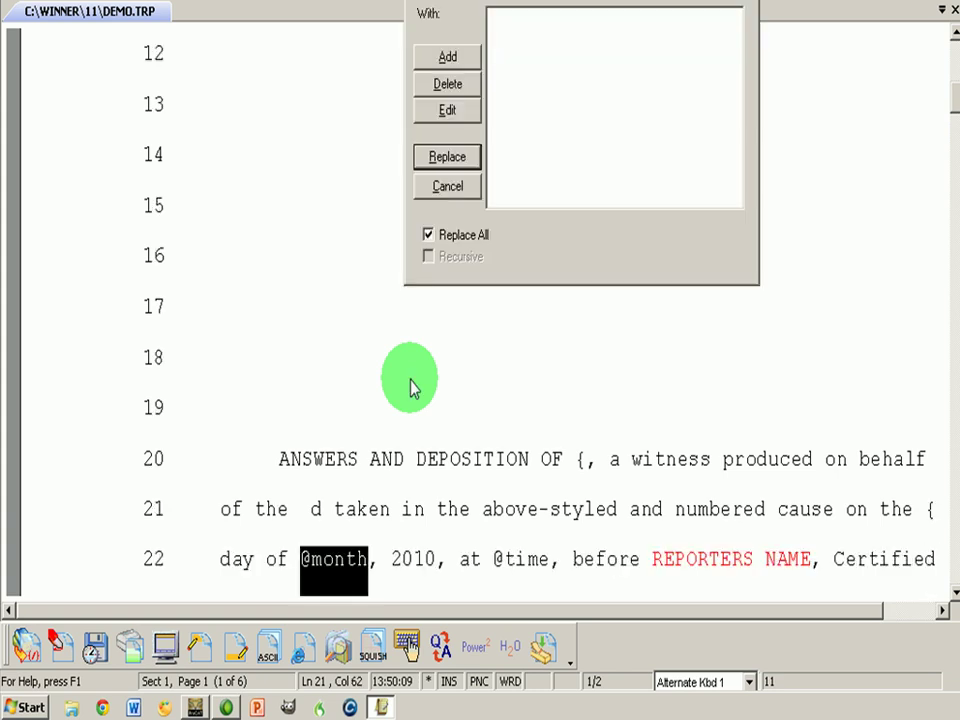
pyautogui.press('Escape')
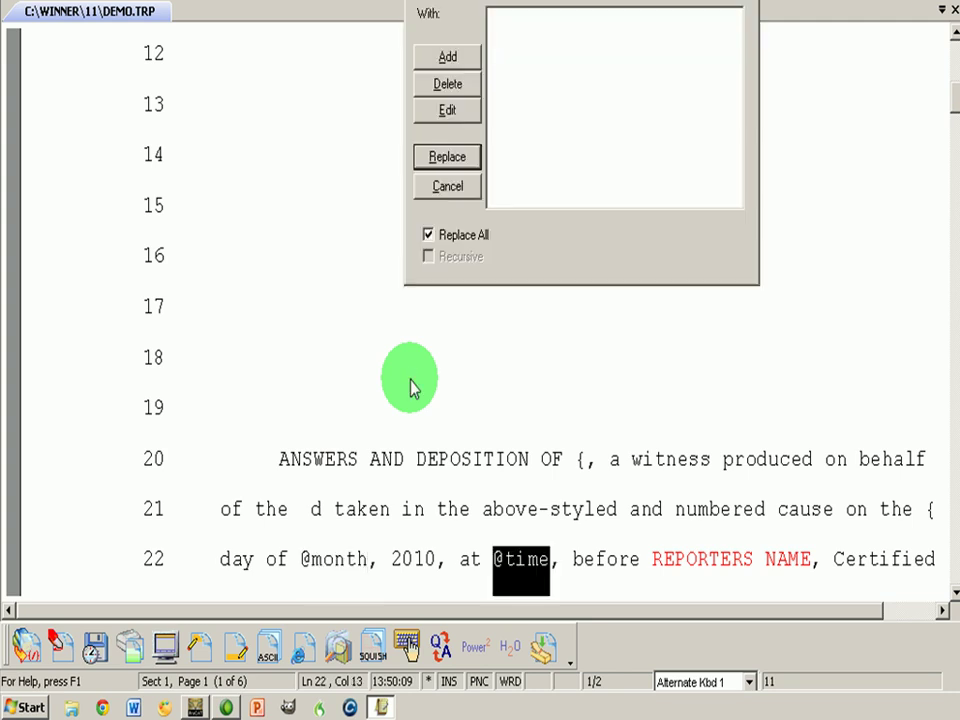
pyautogui.press('Escape')
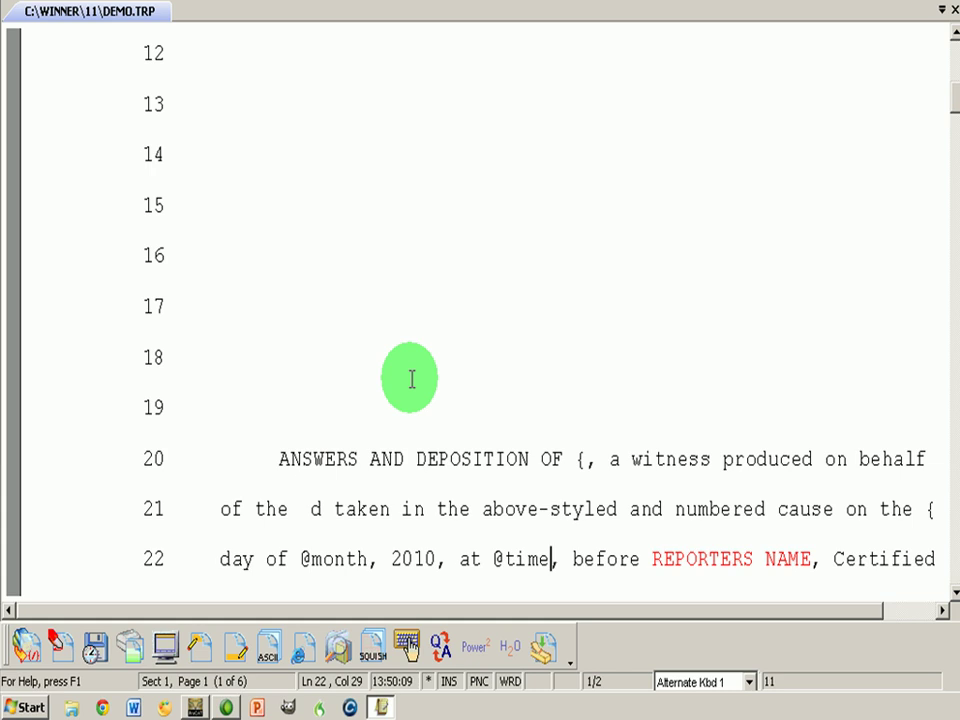
pyautogui.press('Down')
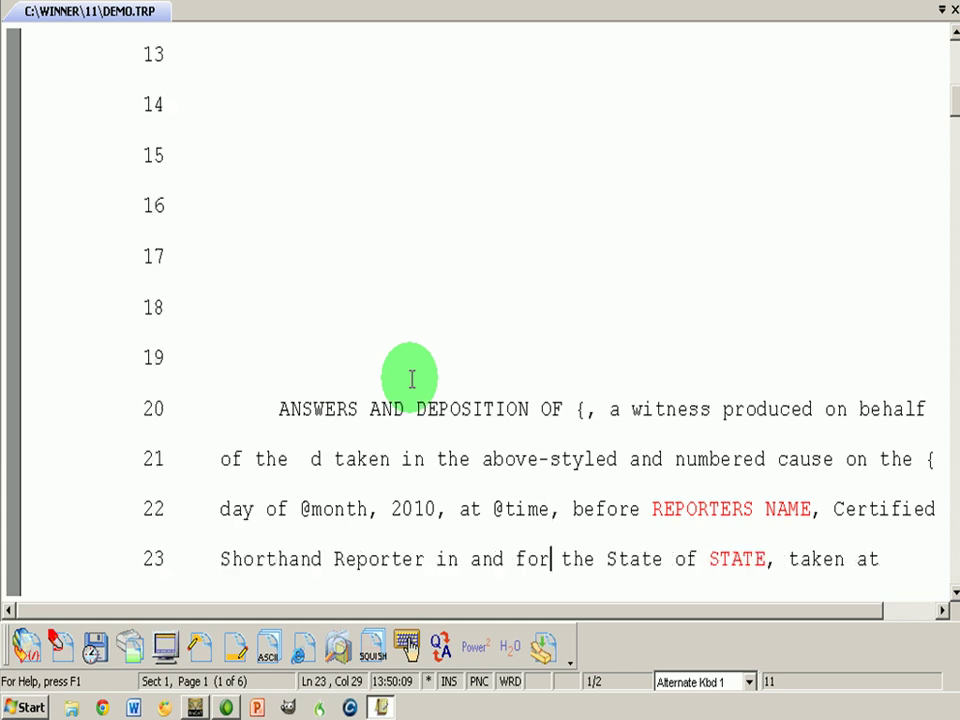
pyautogui.press('Down')
pyautogui.press('Down')
pyautogui.press('Down')
pyautogui.press('Down')
pyautogui.press('Down')
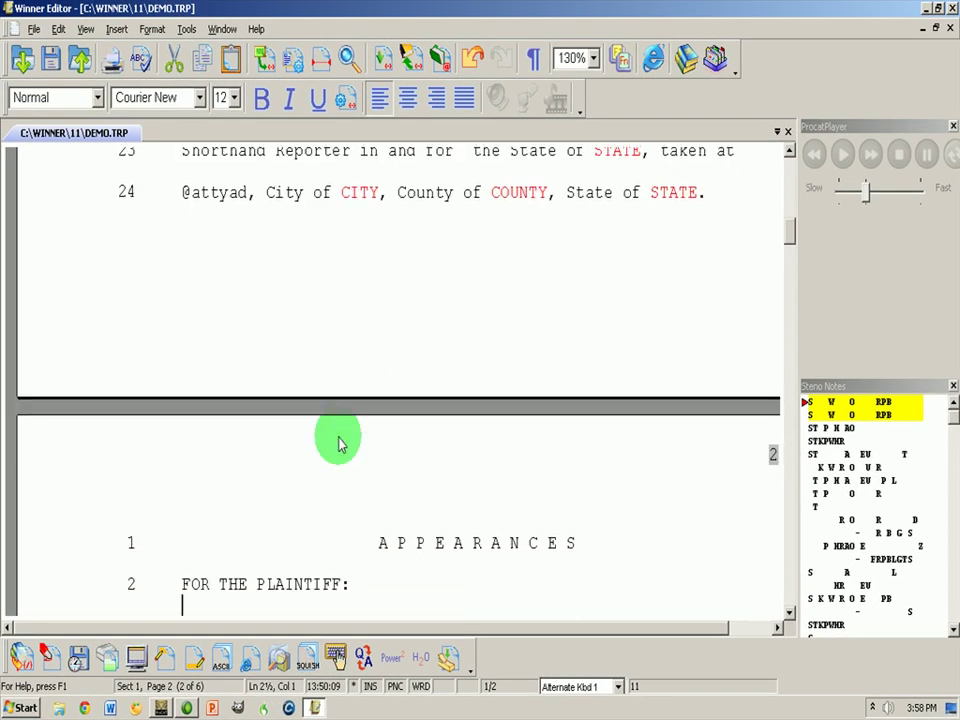
# Move down through the Appearances page to the {PUR/} untranslate on page 3, line 18
pyautogui.press('Down')
pyautogui.press('Down')
pyautogui.press('Down')
pyautogui.press('Down')
pyautogui.press('Down')
pyautogui.press('Down')
pyautogui.press('Down')
pyautogui.press('Down')
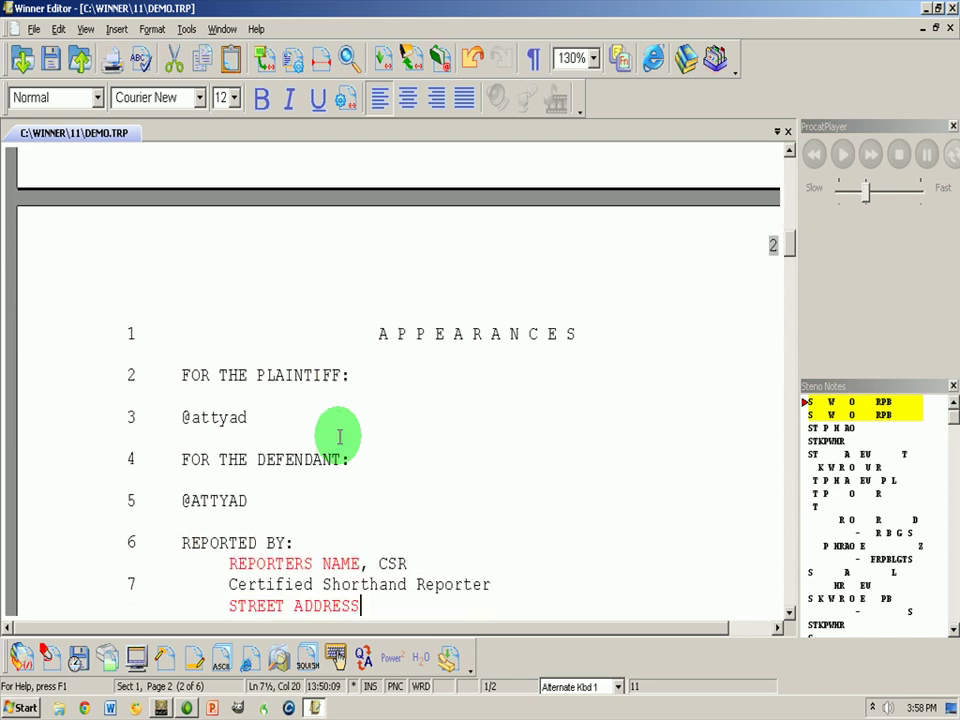
pyautogui.press('Down')
pyautogui.press('Down')
pyautogui.press('Down')
pyautogui.press('Down')
pyautogui.press('Down')
pyautogui.press('Down')
pyautogui.press('Down')
pyautogui.press('Down')
pyautogui.press('Down')
pyautogui.press('Down')
pyautogui.press('Down')
pyautogui.press('Down')
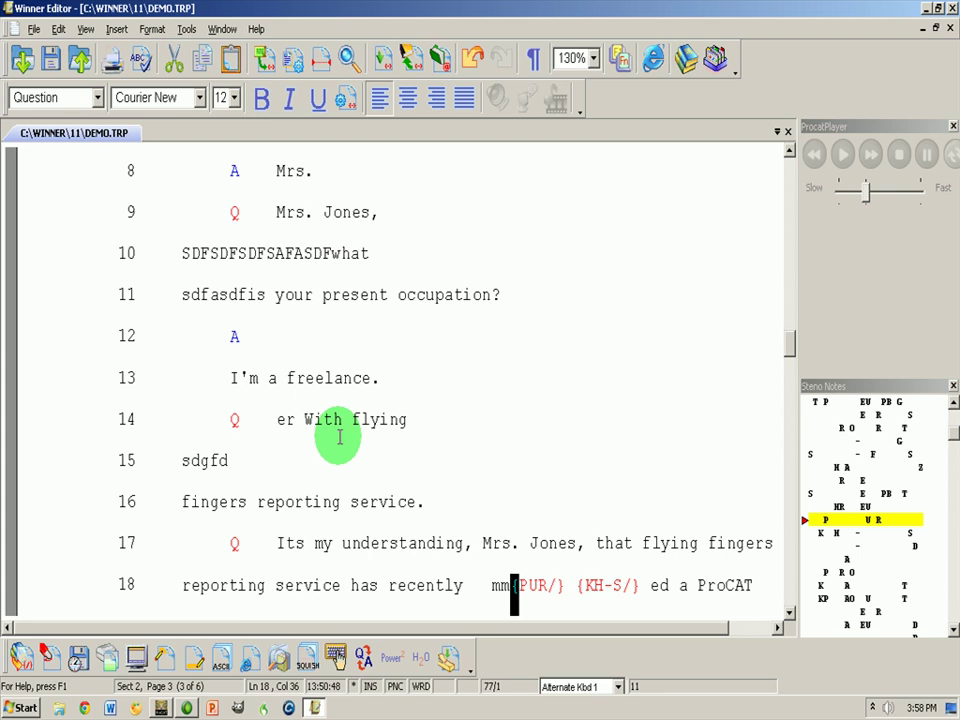
# Globally translate both untranslated strokes on line 18 as 'immures', then type 'alsdkfjasdkf ddk'
pyautogui.hotkey('ctrl', 'g')
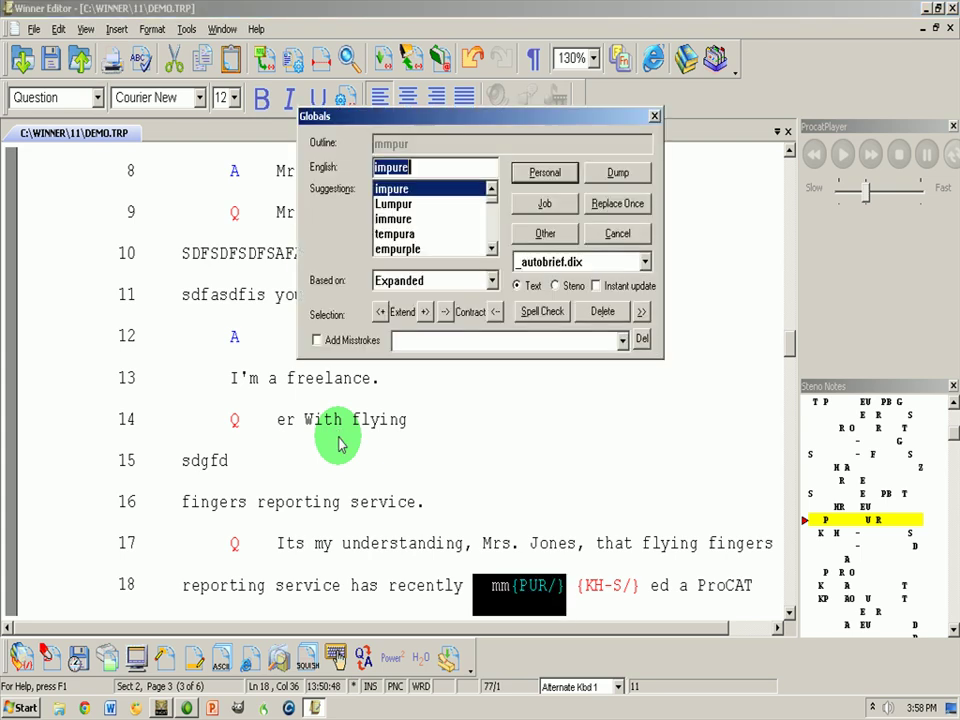
pyautogui.press('Right')
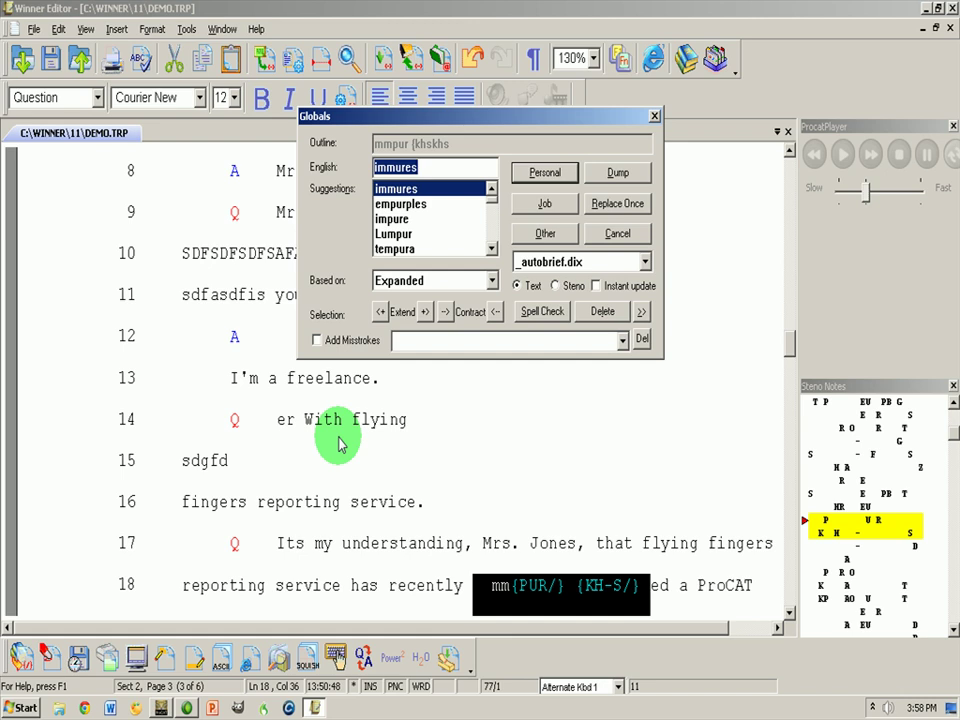
pyautogui.press('Return')
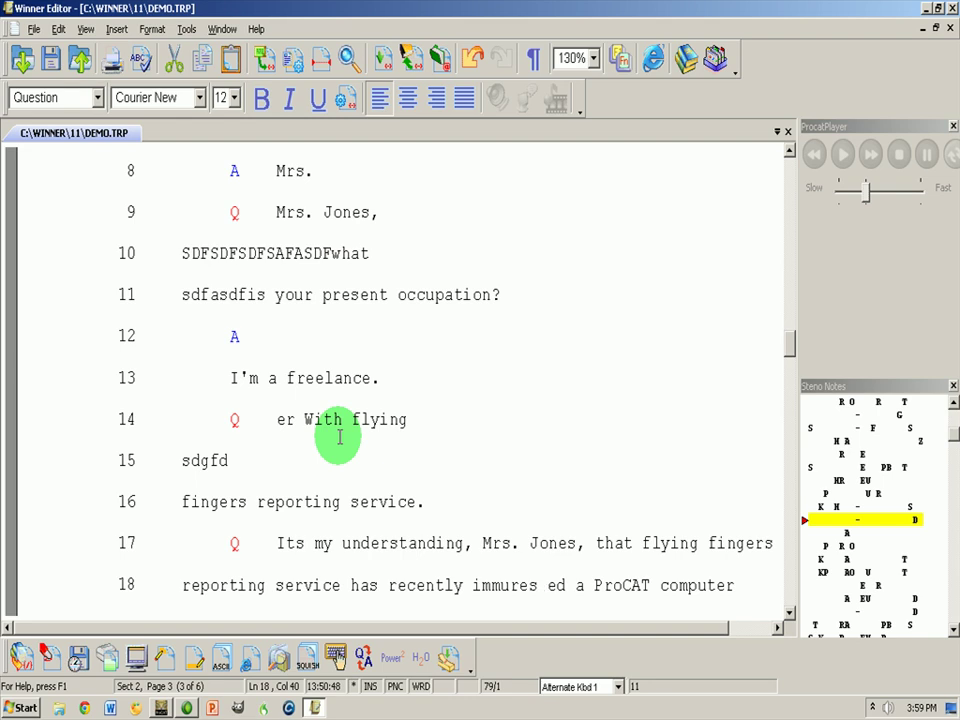
pyautogui.write('alsdkfjasdkf')
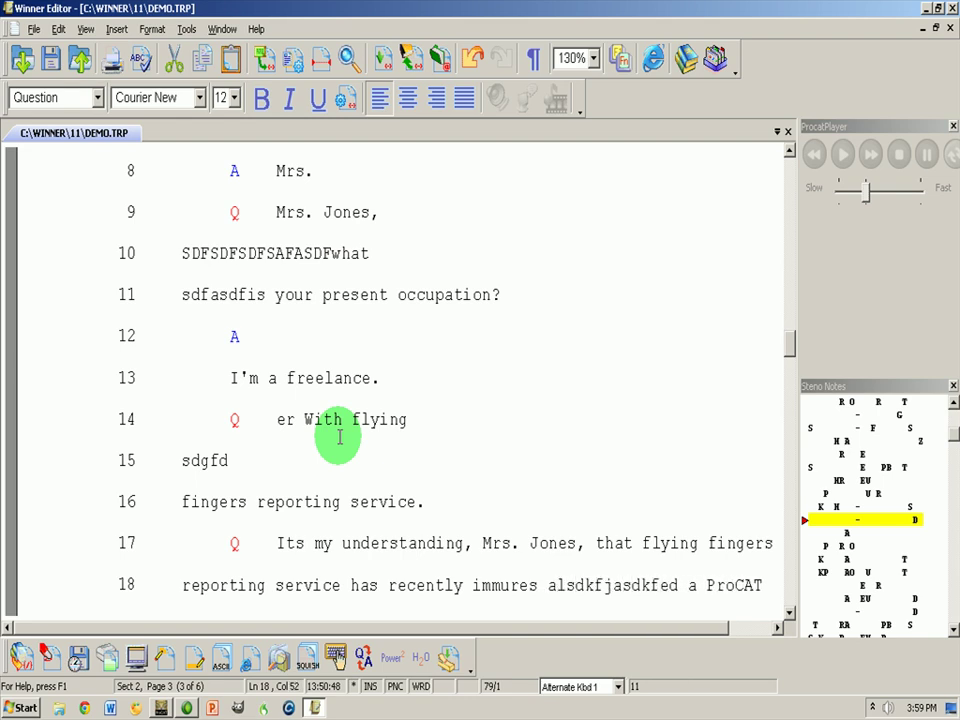
pyautogui.write(' ddk')
# Open Globals on the {OP/} untranslate on page 4 and cancel, leaving it unchanged
pyautogui.hotkey('ctrl', 'g')
pyautogui.write('1sdf afdsd')
pyautogui.press('Escape')
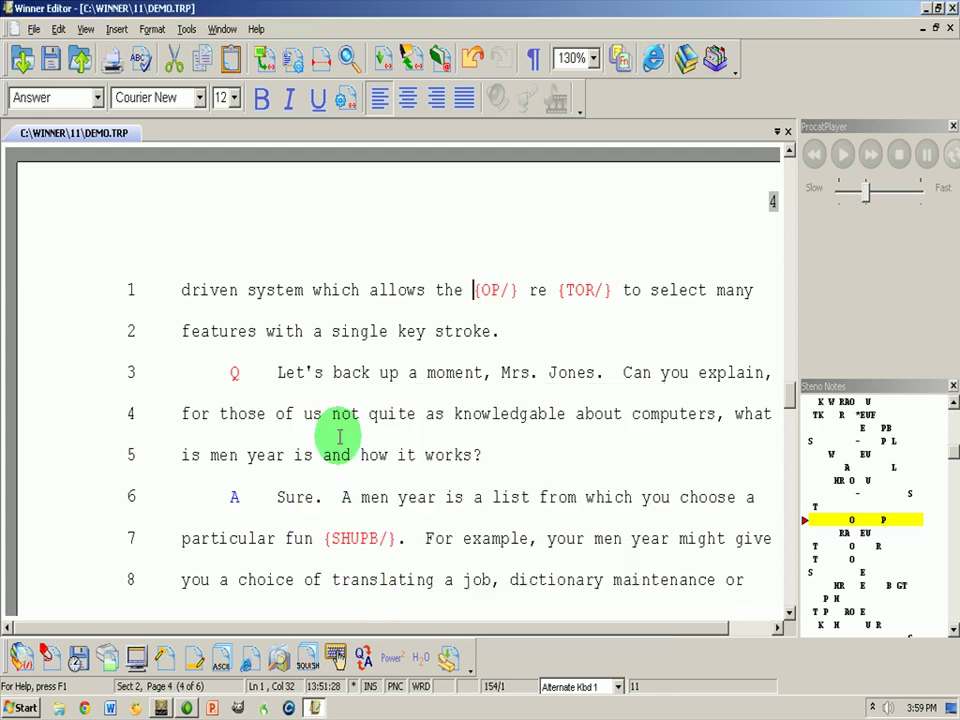